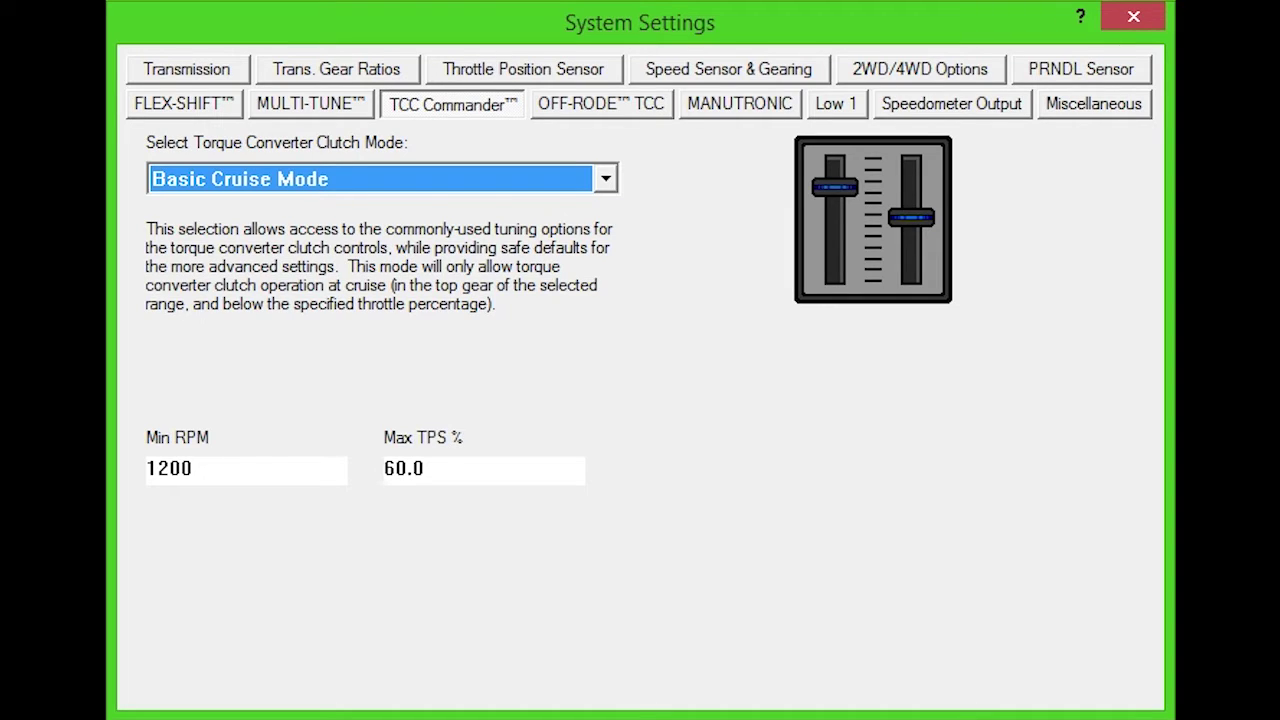
click(603, 178)
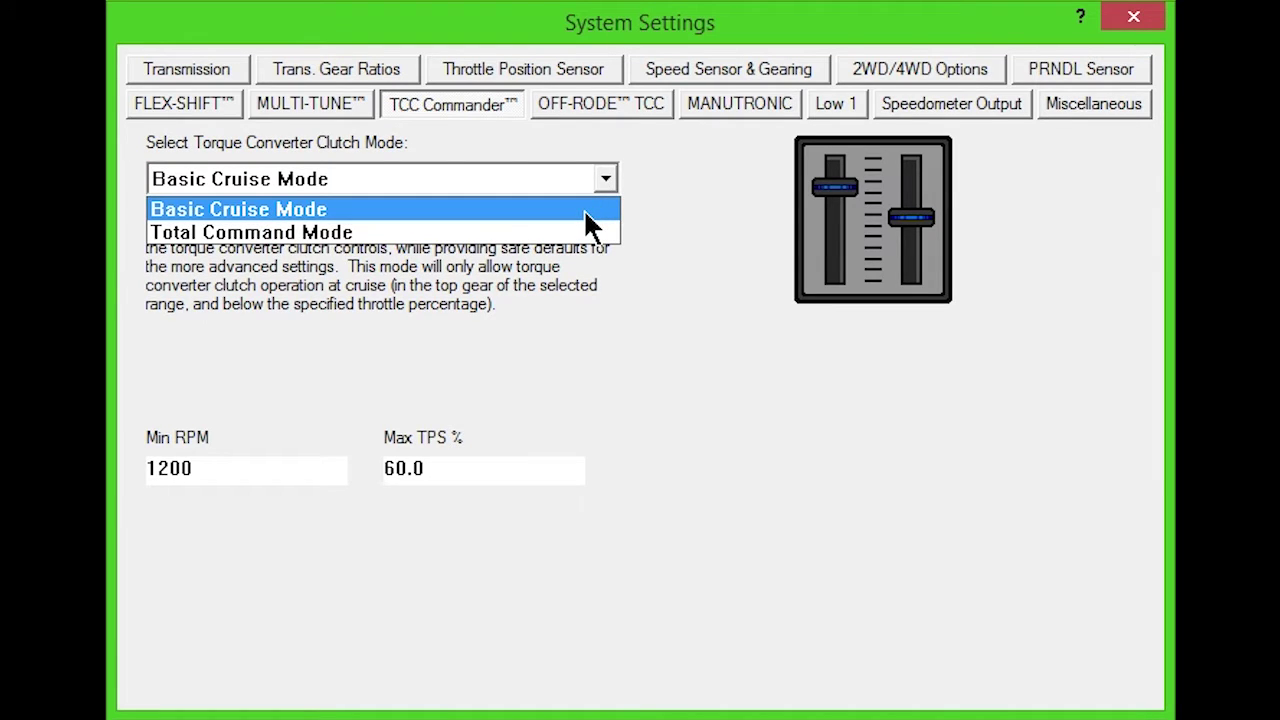
click(586, 212)
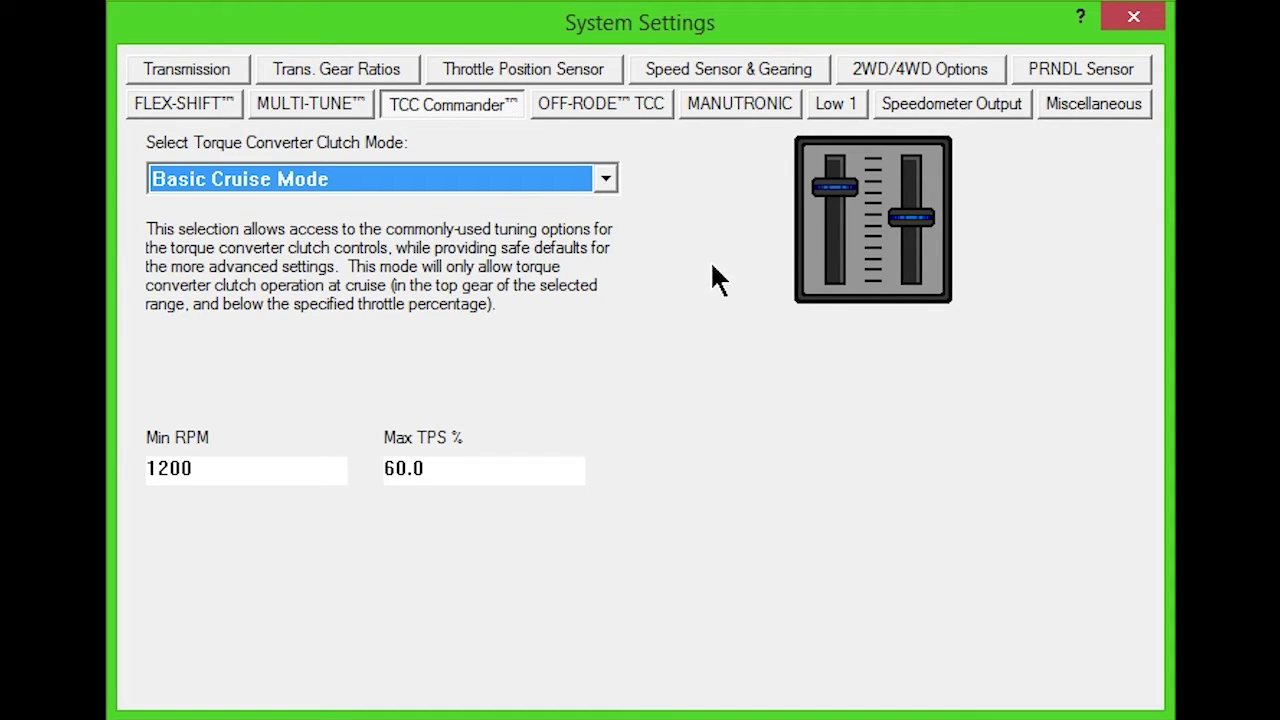
drag(317, 469, 126, 462)
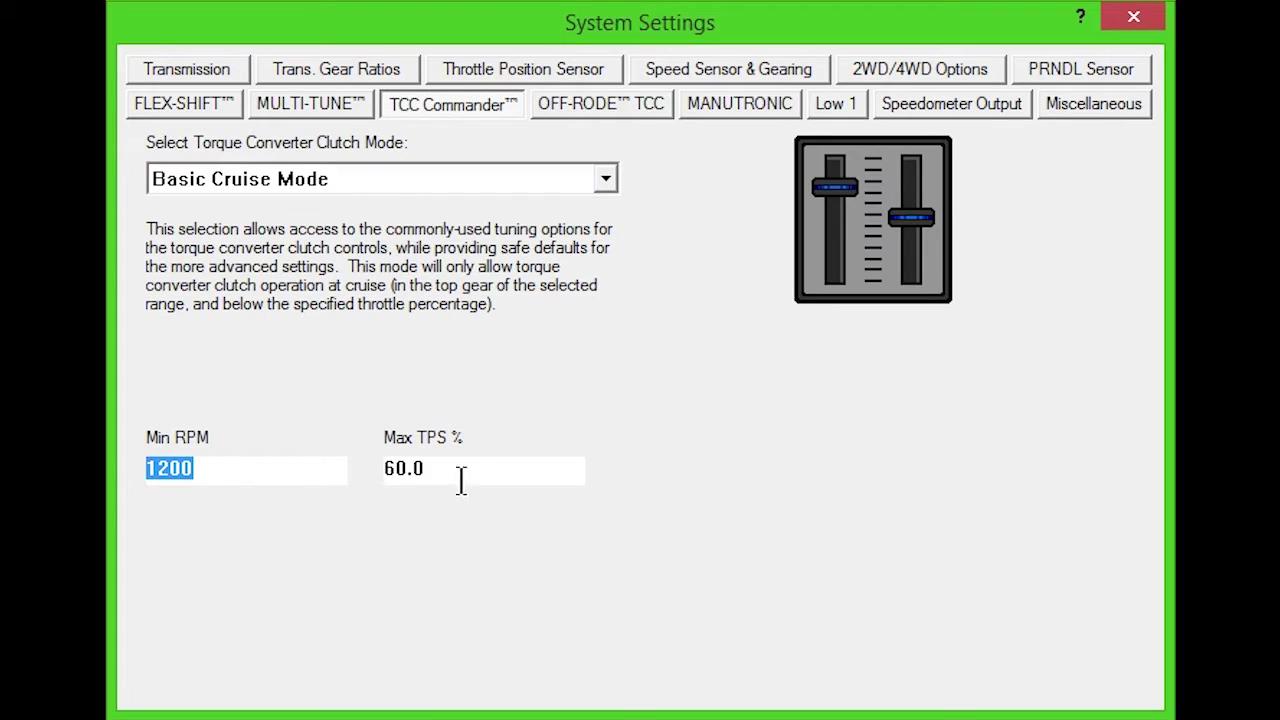
drag(468, 477, 294, 477)
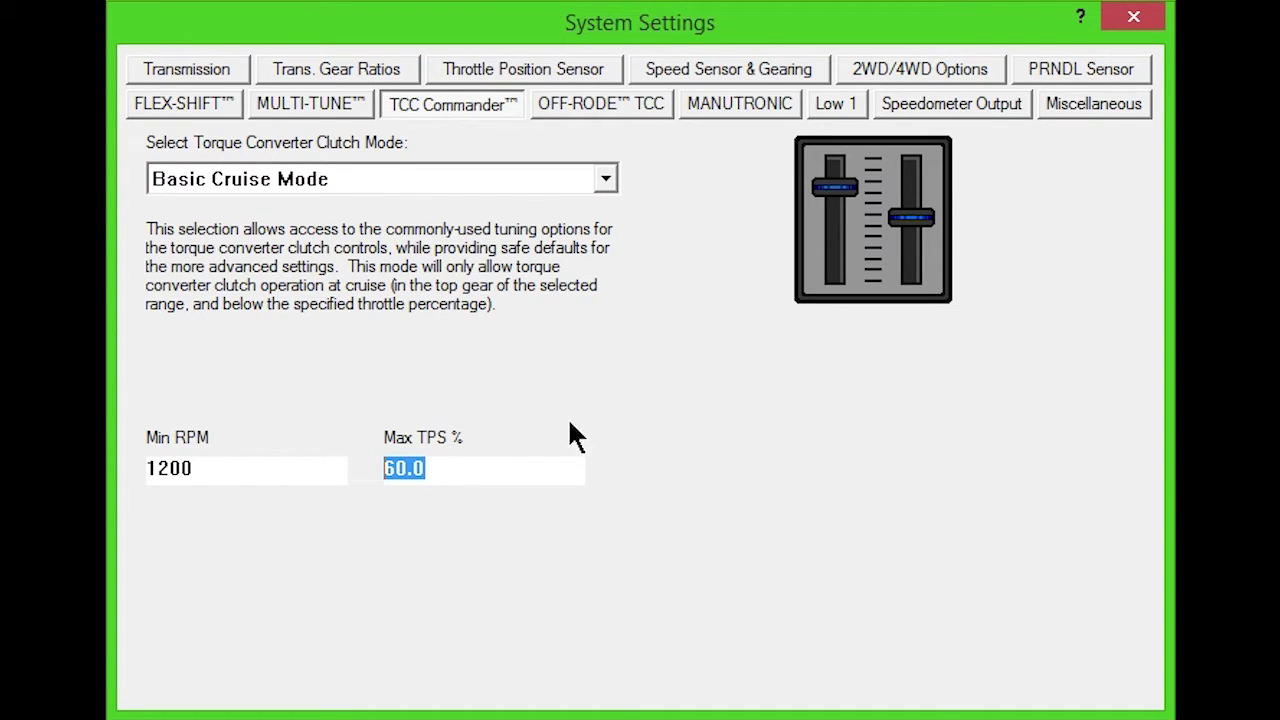
click(549, 469)
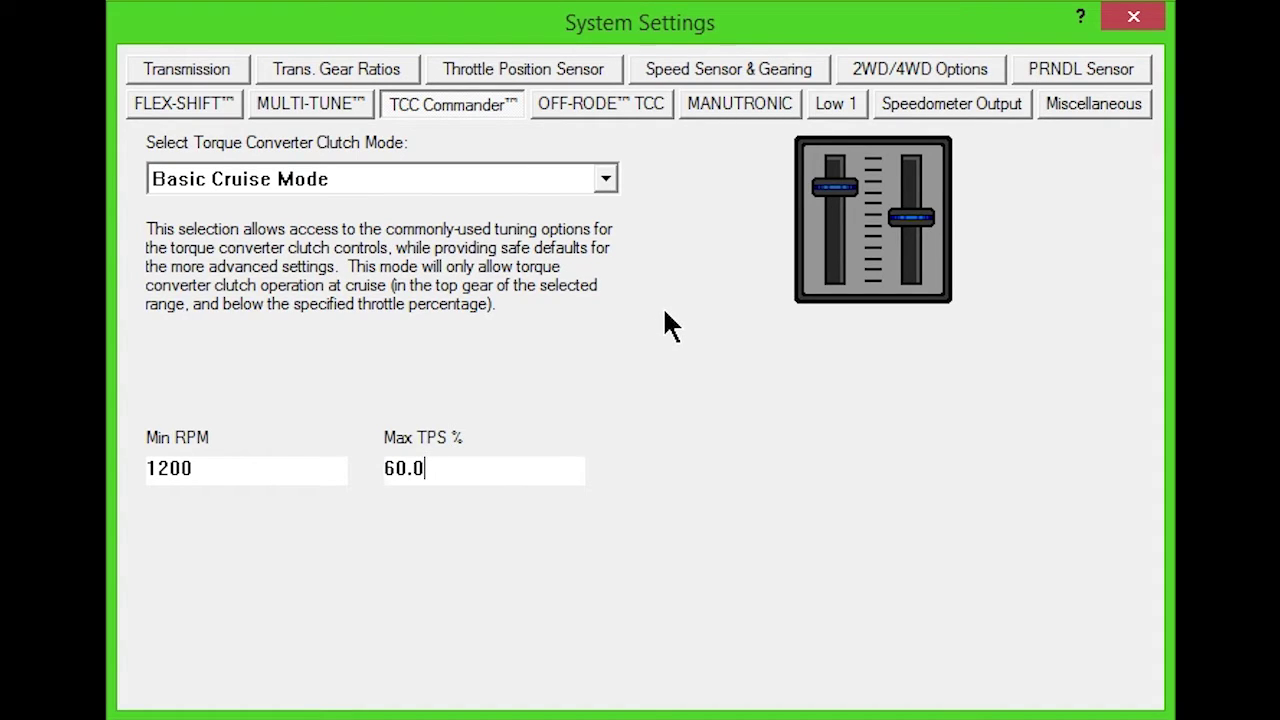
Set the clutch mode to Total Command Mode, keeping part-throttle lockup In Third and Fourth Gear.
click(605, 178)
click(596, 238)
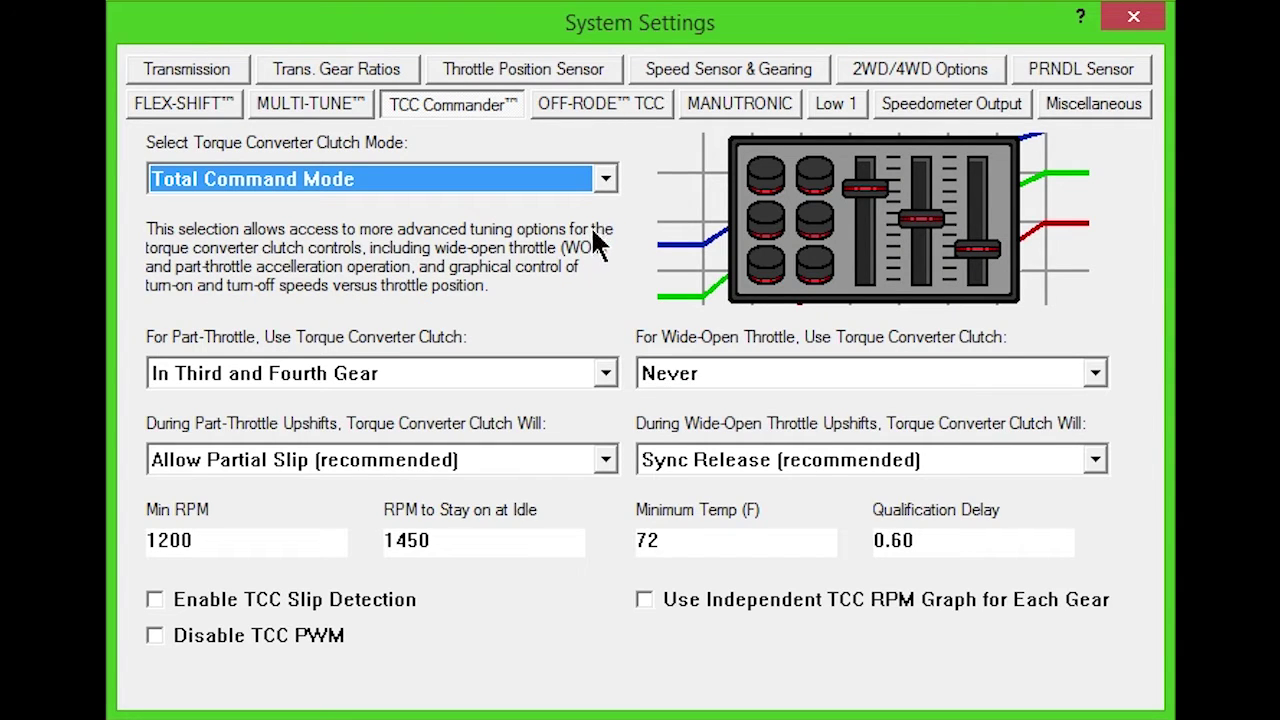
click(606, 373)
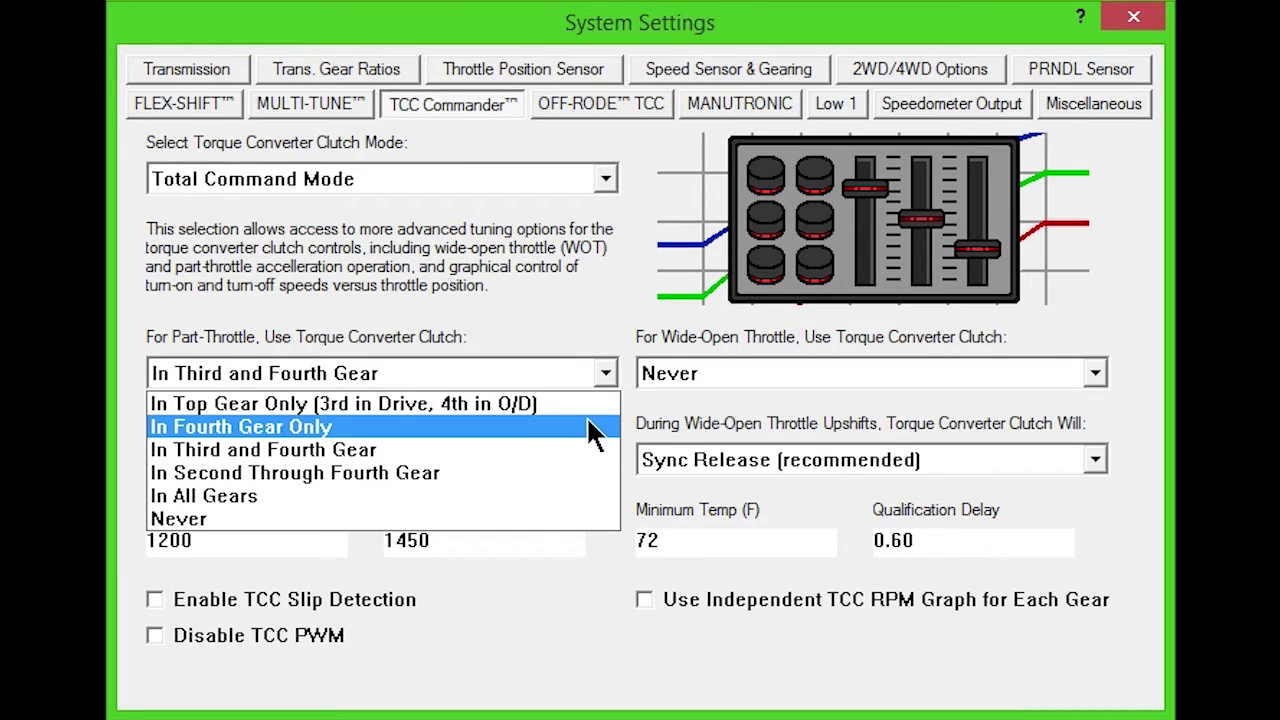
click(605, 378)
click(723, 374)
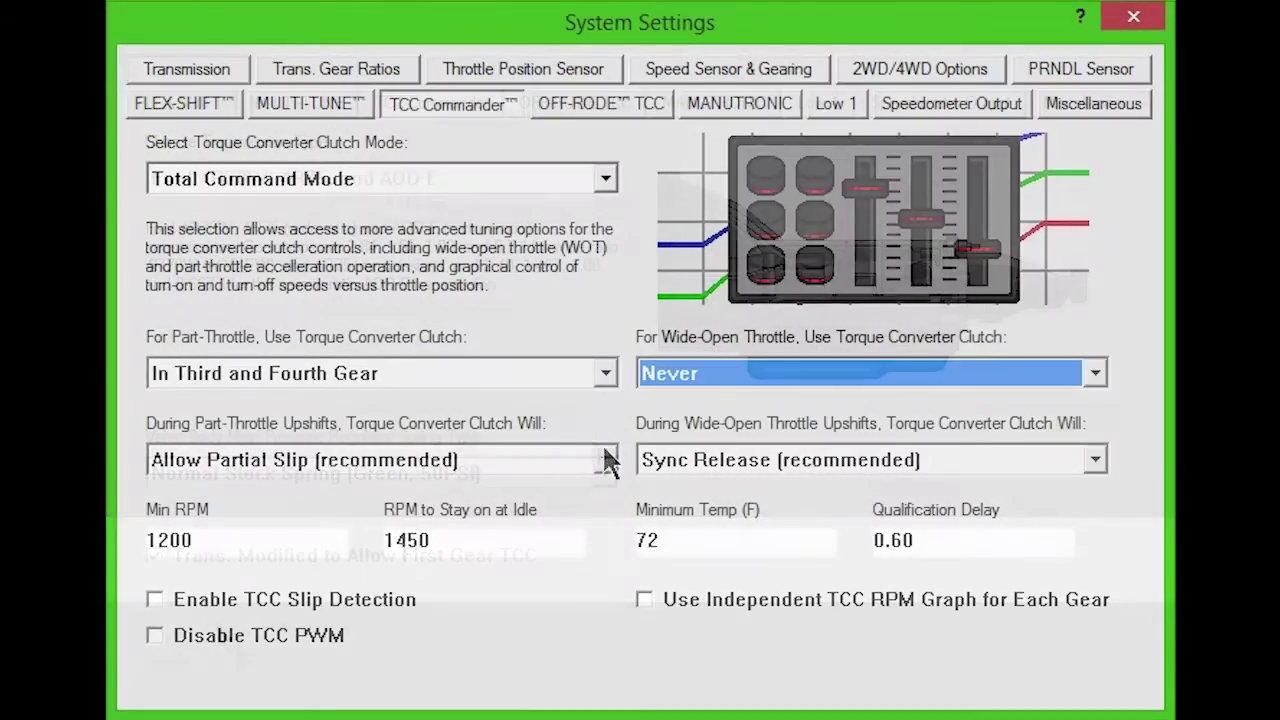
click(606, 460)
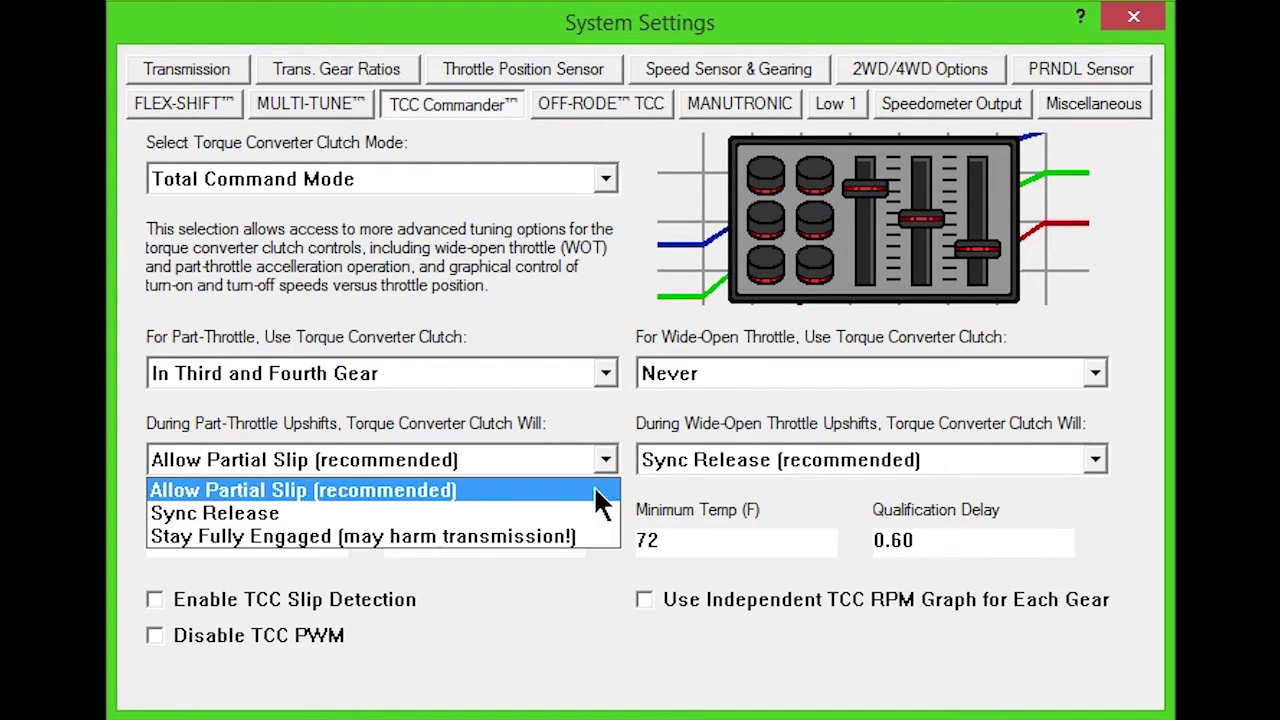
click(610, 458)
click(698, 457)
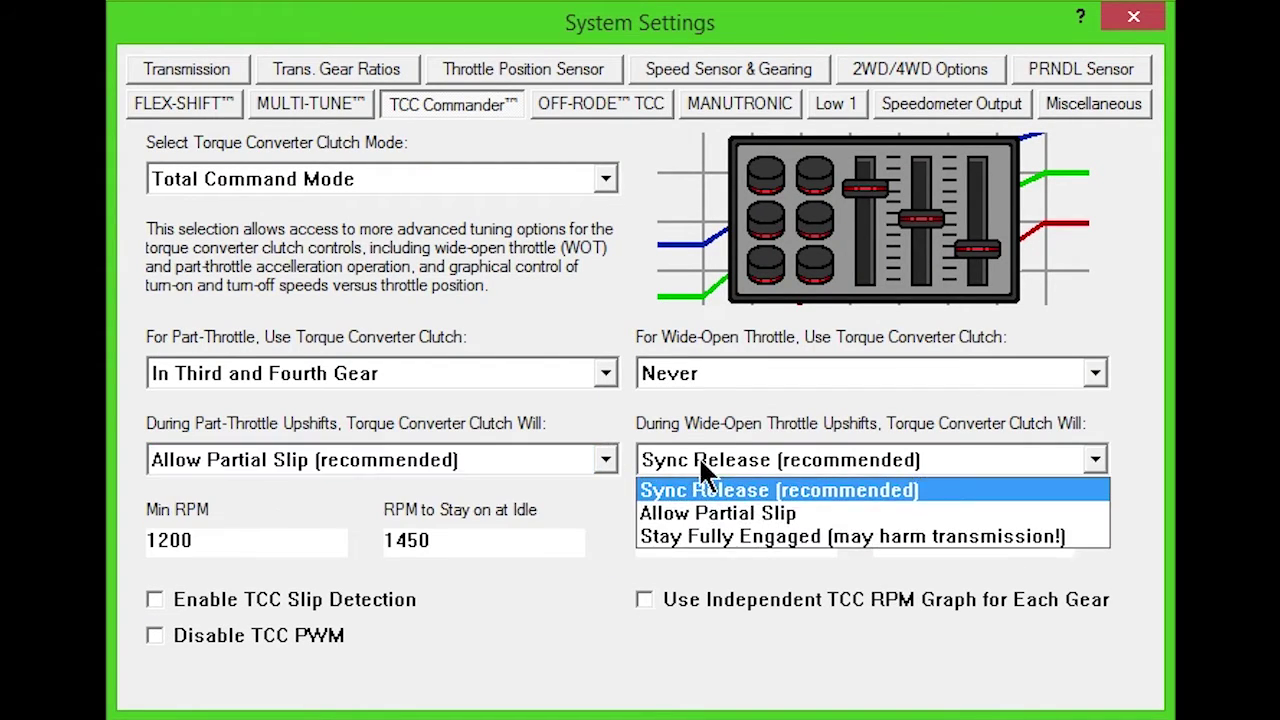
click(765, 489)
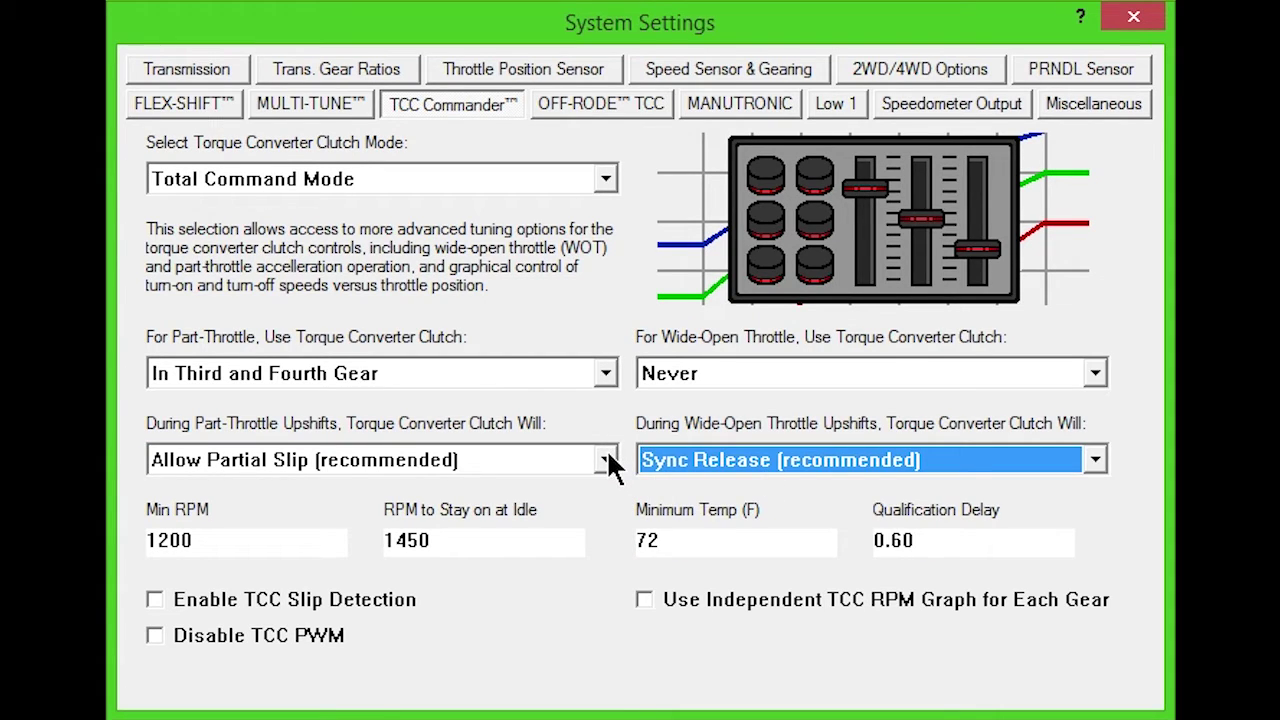
click(608, 455)
click(577, 493)
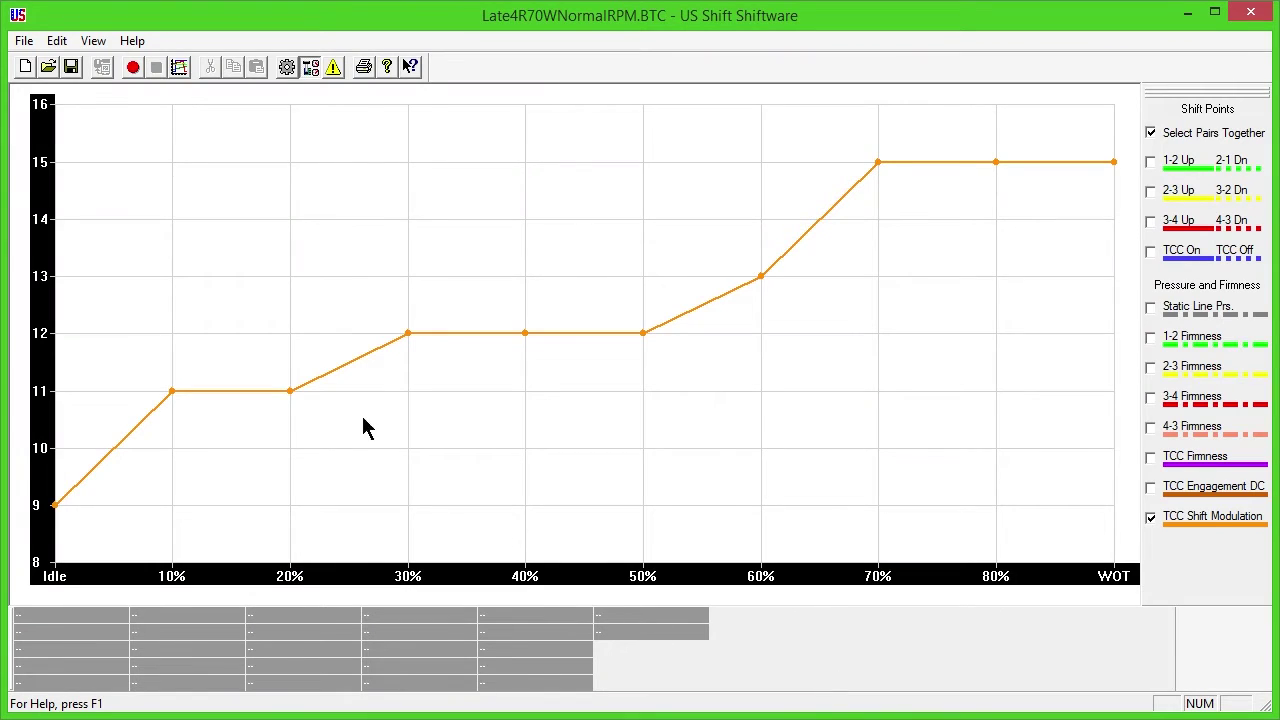
mouse_move(291, 392)
mouse_down()
mouse_move(298, 335)
mouse_move(303, 366)
mouse_up()
mouse_move(531, 333)
mouse_move(532, 334)
mouse_down()
mouse_move(531, 271)
mouse_move(531, 310)
mouse_up()
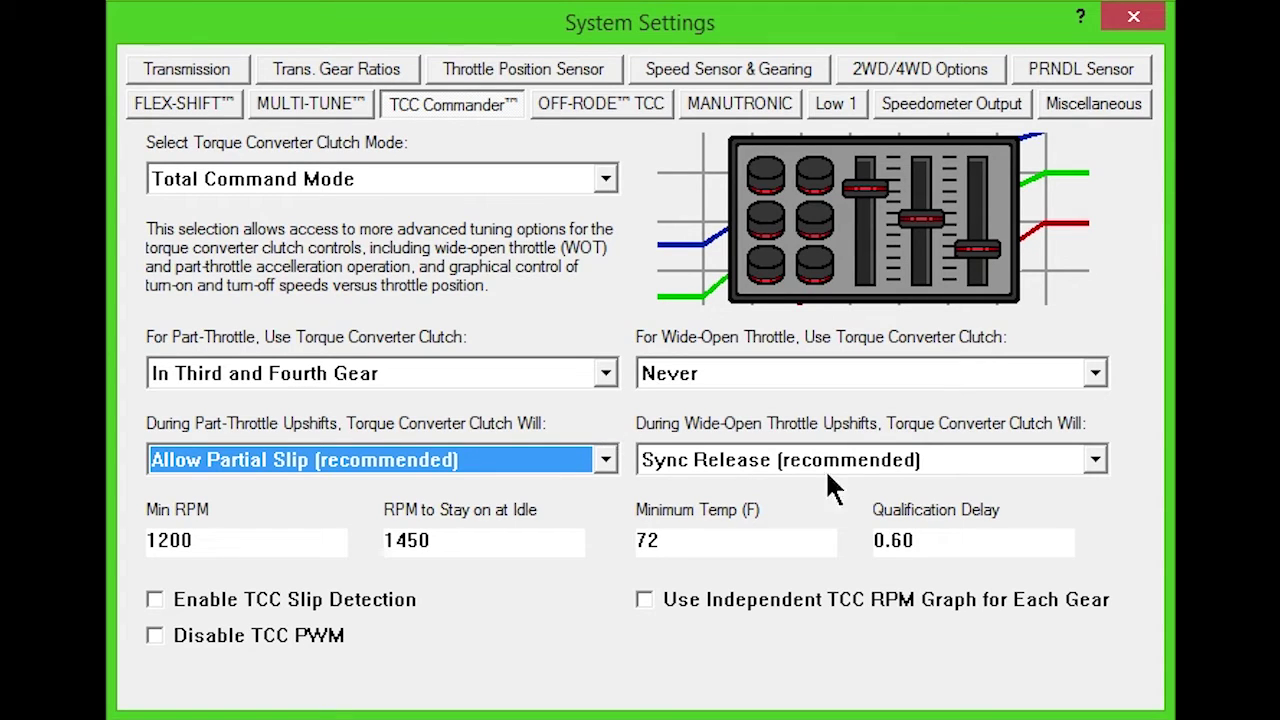
click(1094, 461)
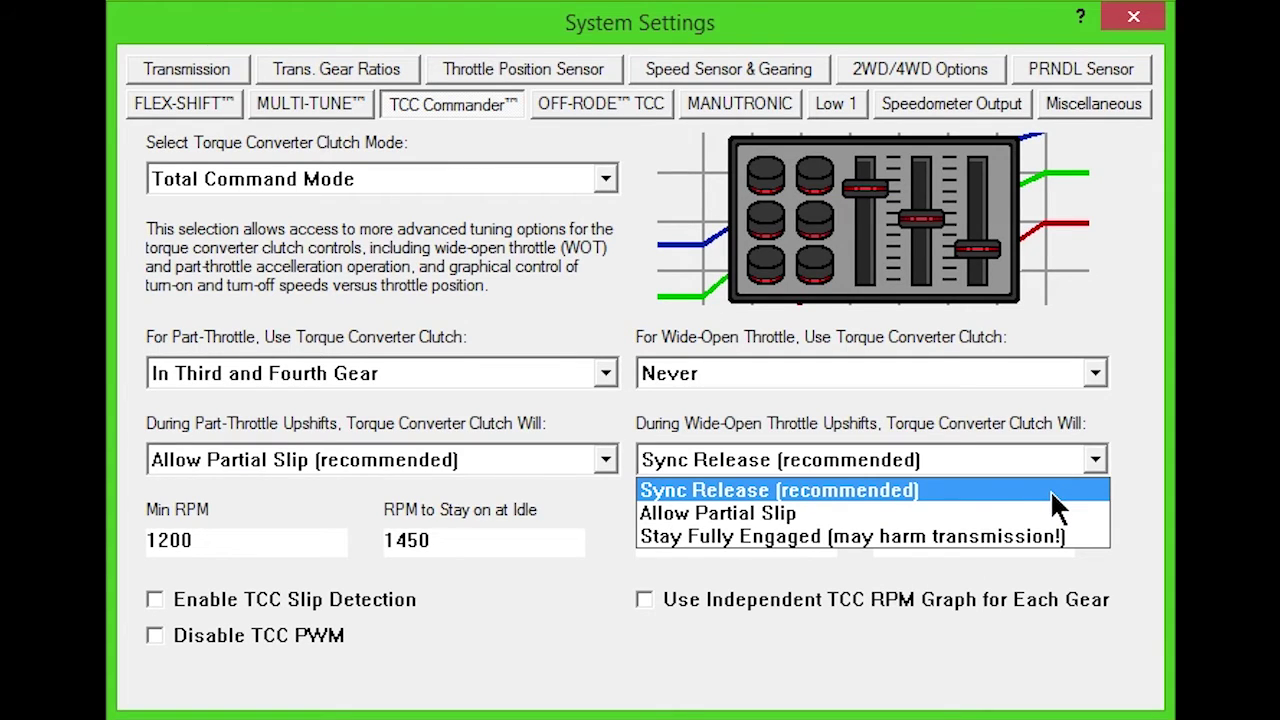
click(1050, 489)
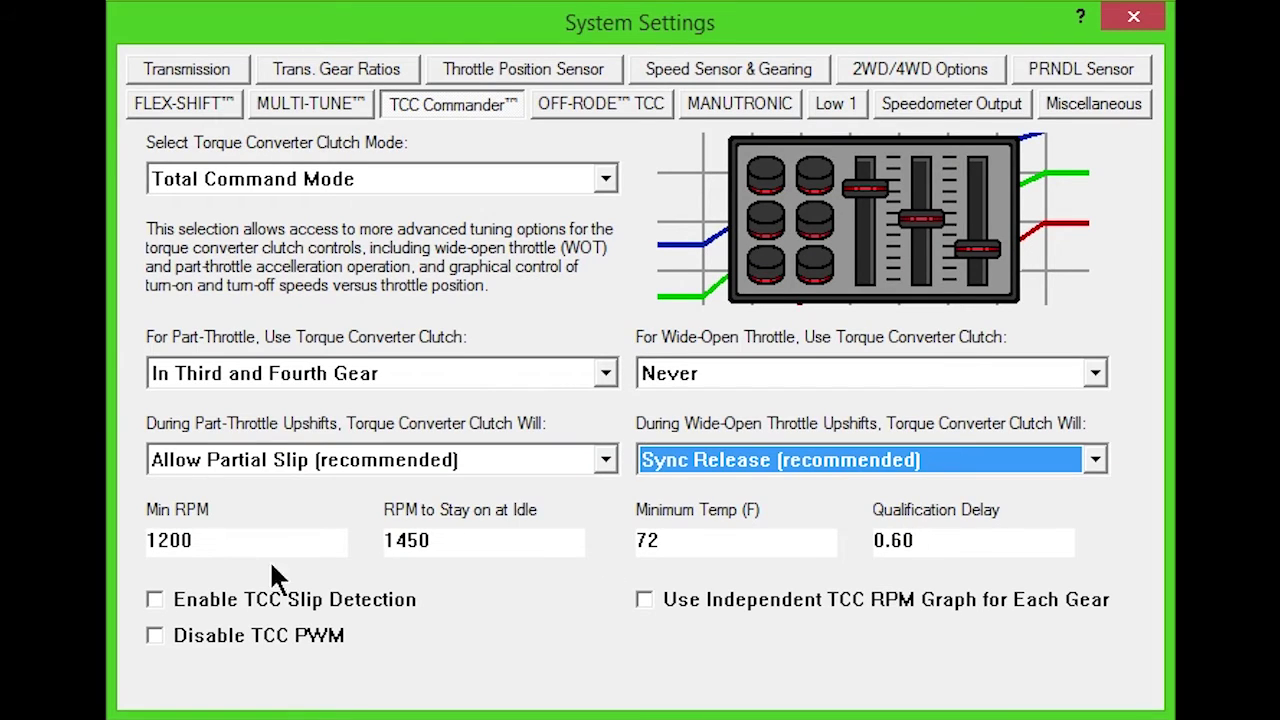
drag(258, 543, 160, 540)
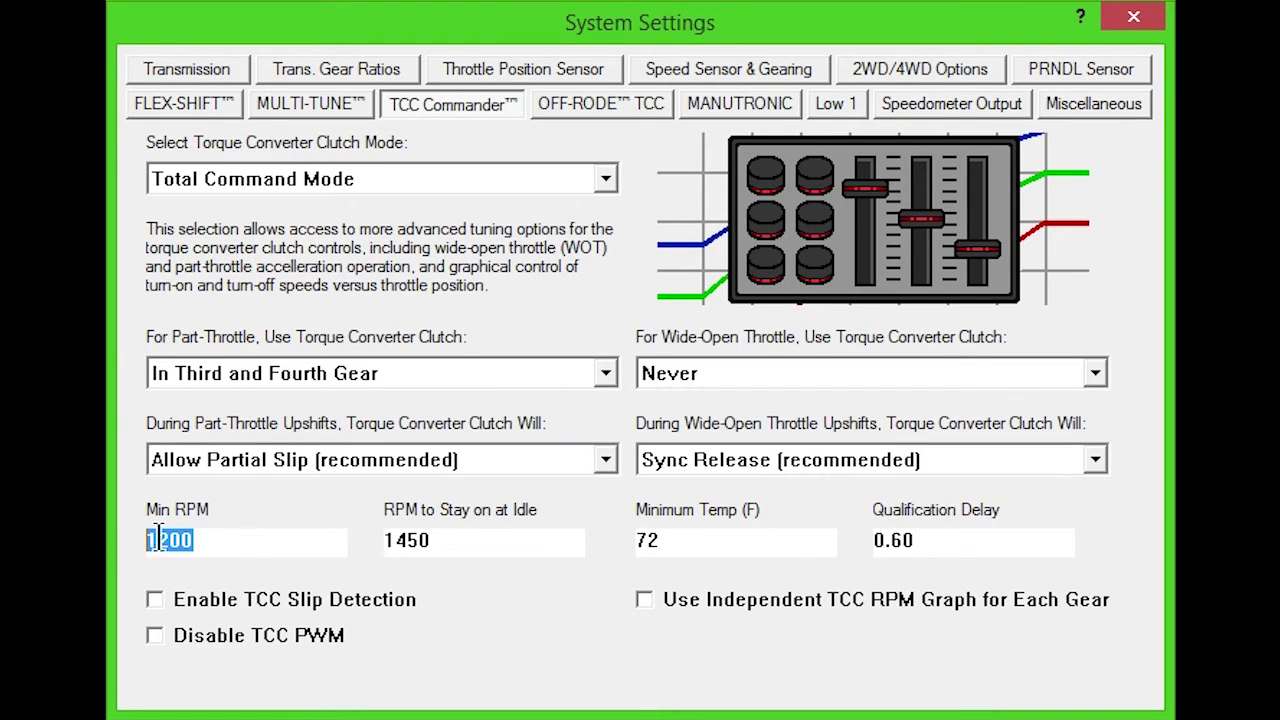
key(Tab)
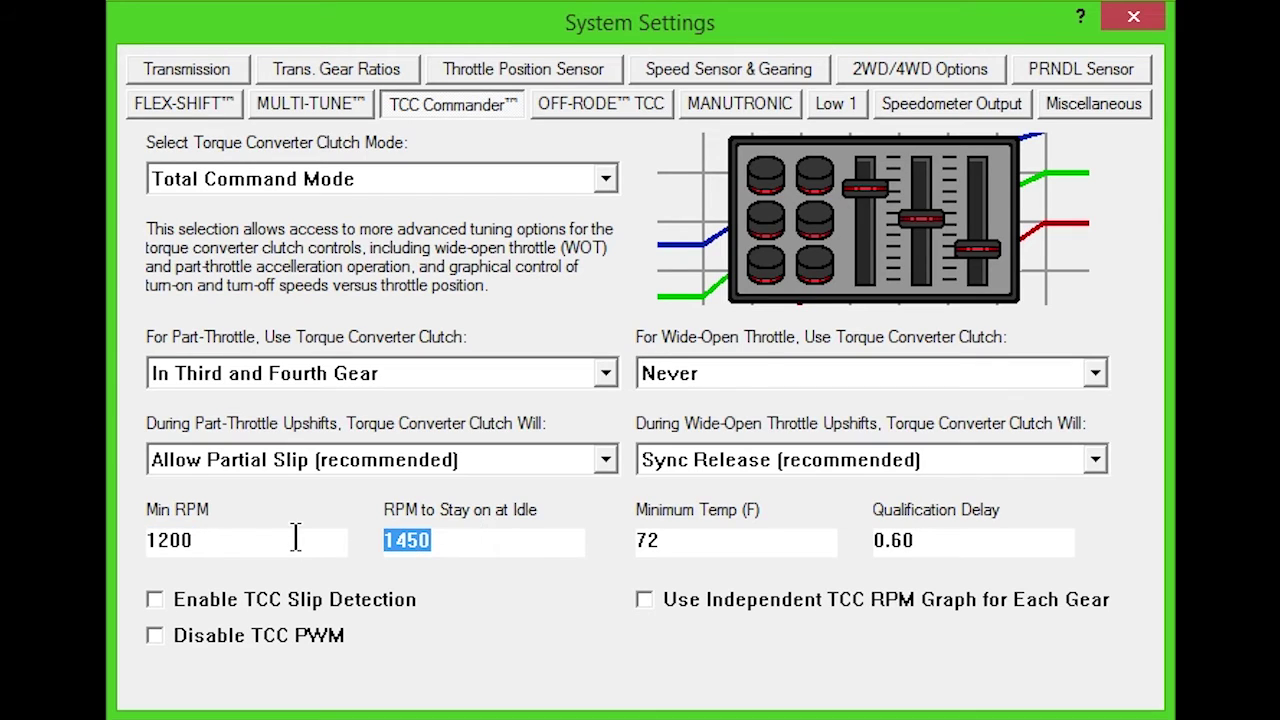
drag(726, 540, 614, 543)
drag(945, 540, 714, 694)
click(976, 540)
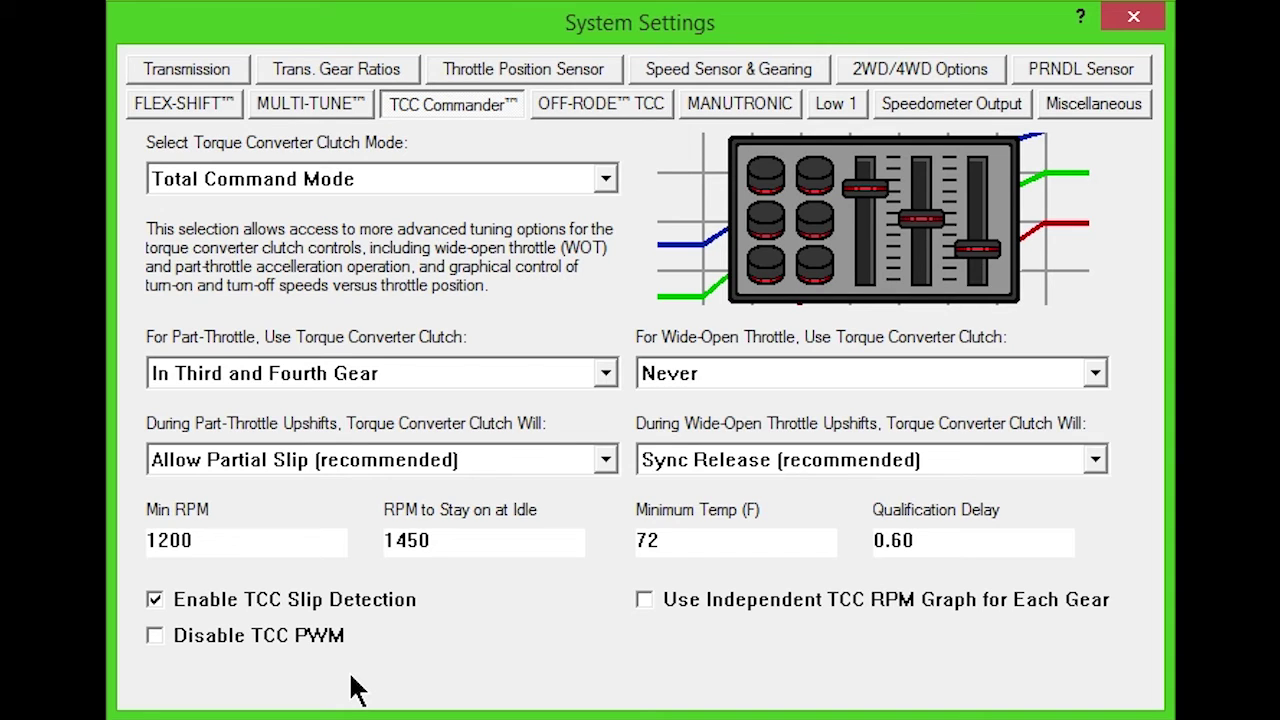
Tick the Disable TCC PWM checkbox.
click(155, 635)
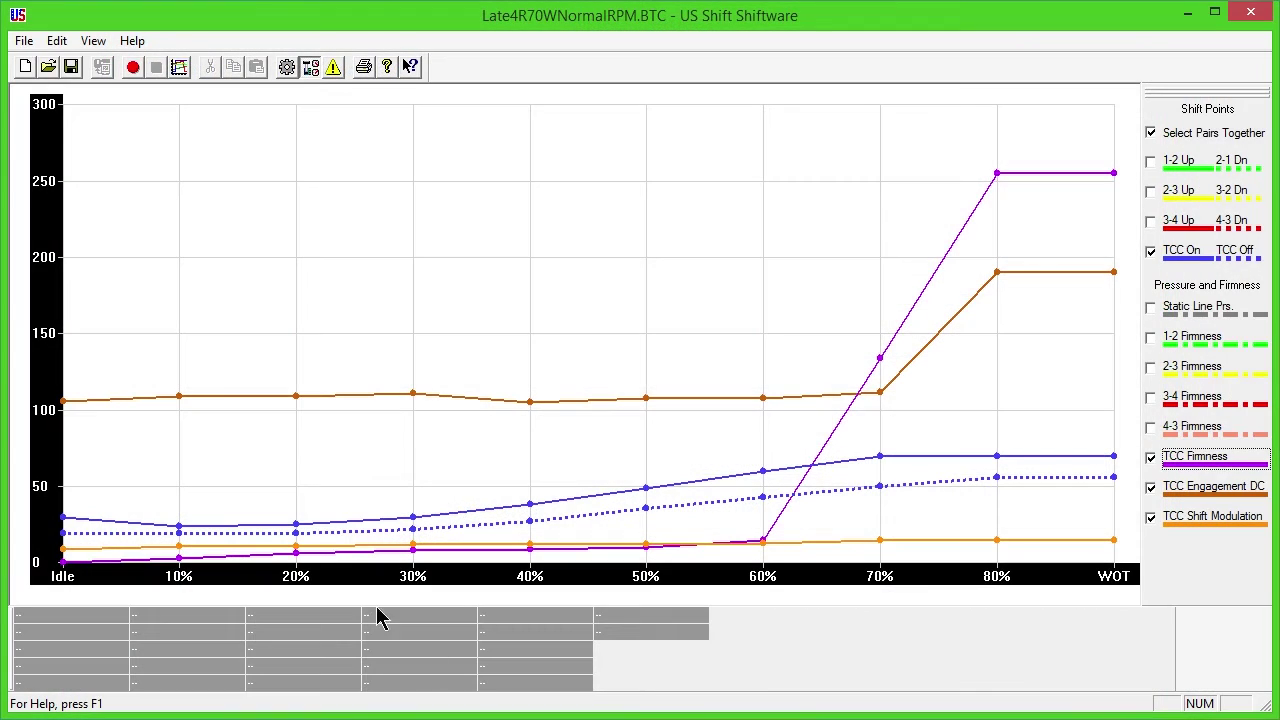
Lower the 10% TCC engagement duty cycle to 101 and raise the 30% point to 117.
mouse_move(180, 398)
drag(182, 397, 178, 408)
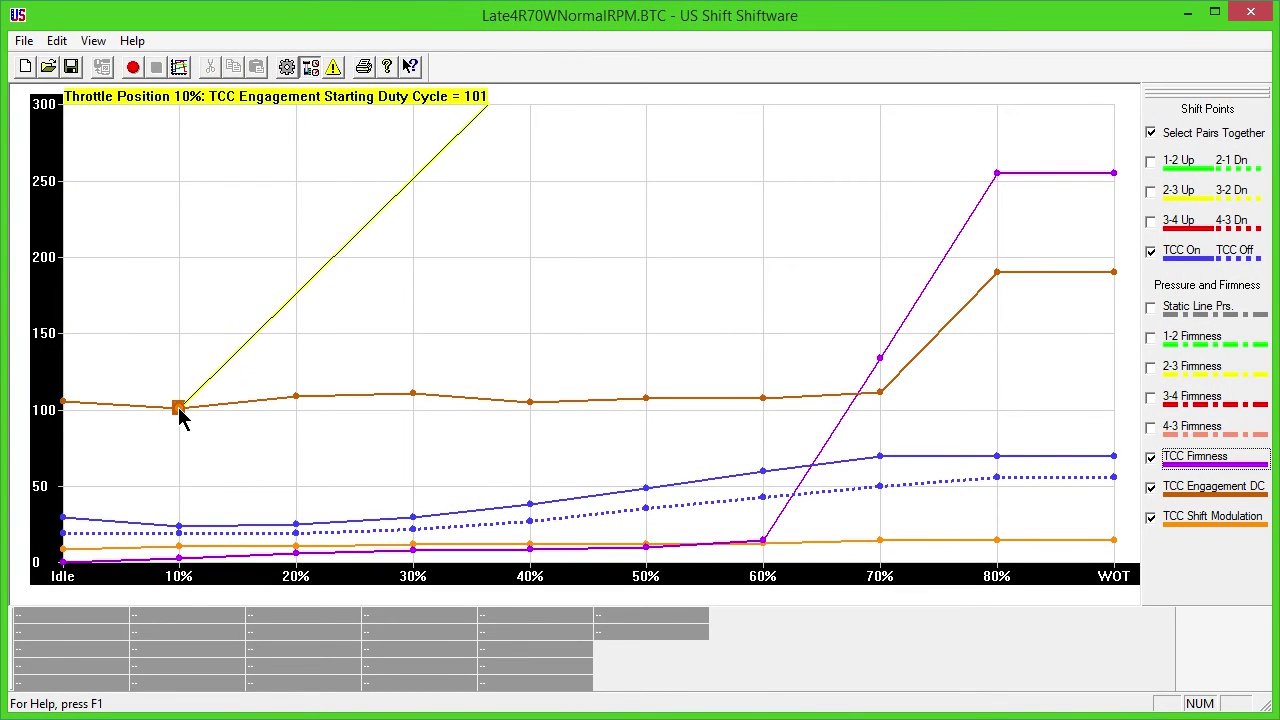
drag(422, 395, 422, 387)
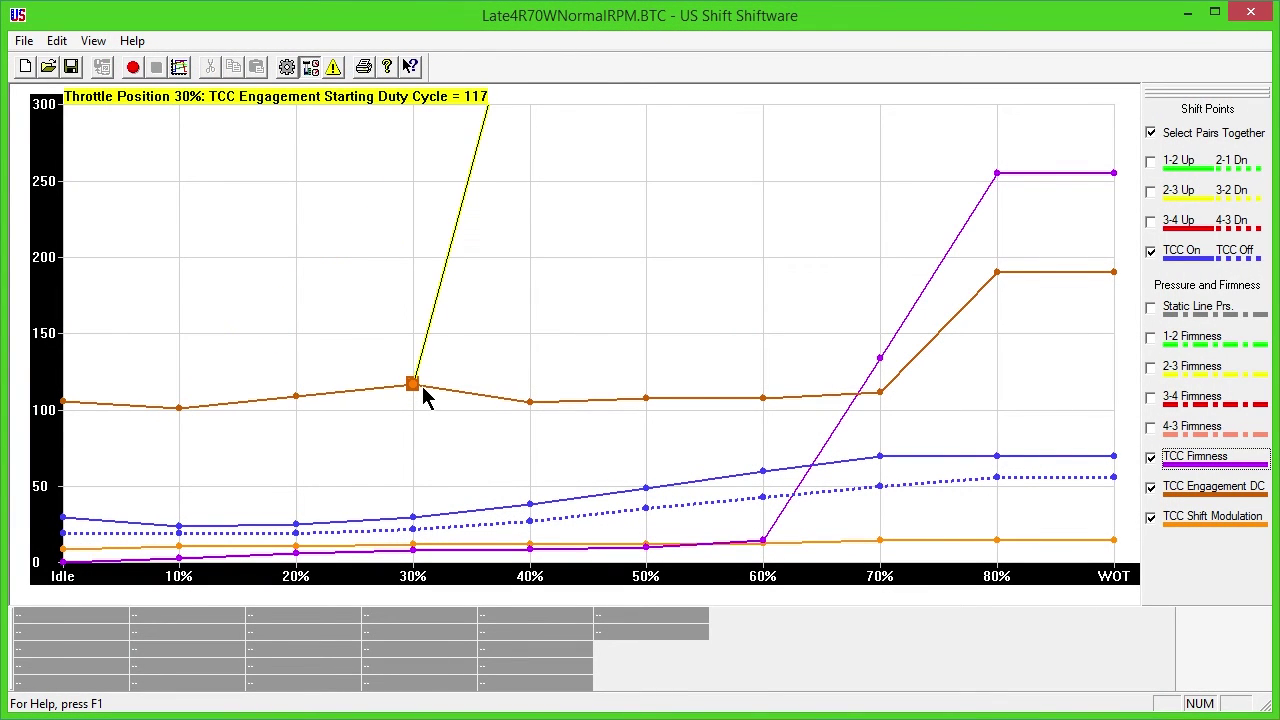
Raise the 60% TCC turn-on point, lower the 50% one, and drop 80% engagement to 172 and firmness to 236.
drag(771, 470, 771, 461)
click(646, 492)
drag(651, 493, 650, 496)
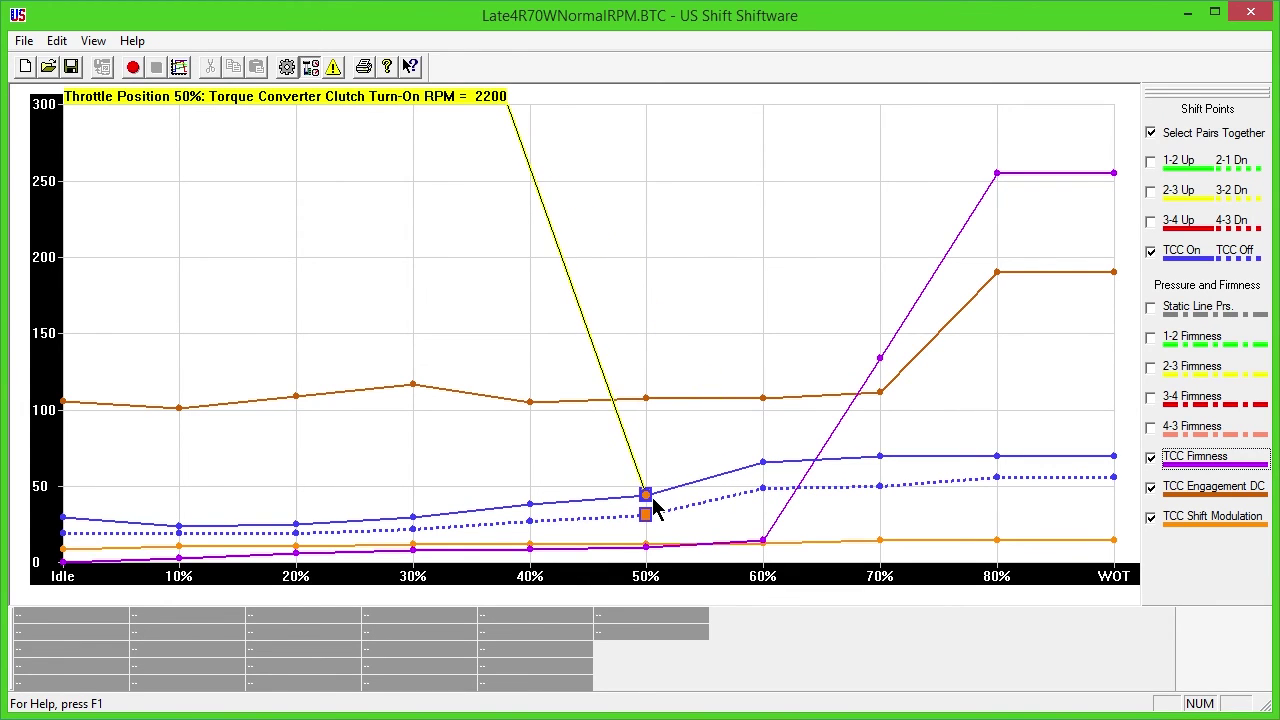
drag(980, 272, 990, 298)
drag(984, 178, 990, 212)
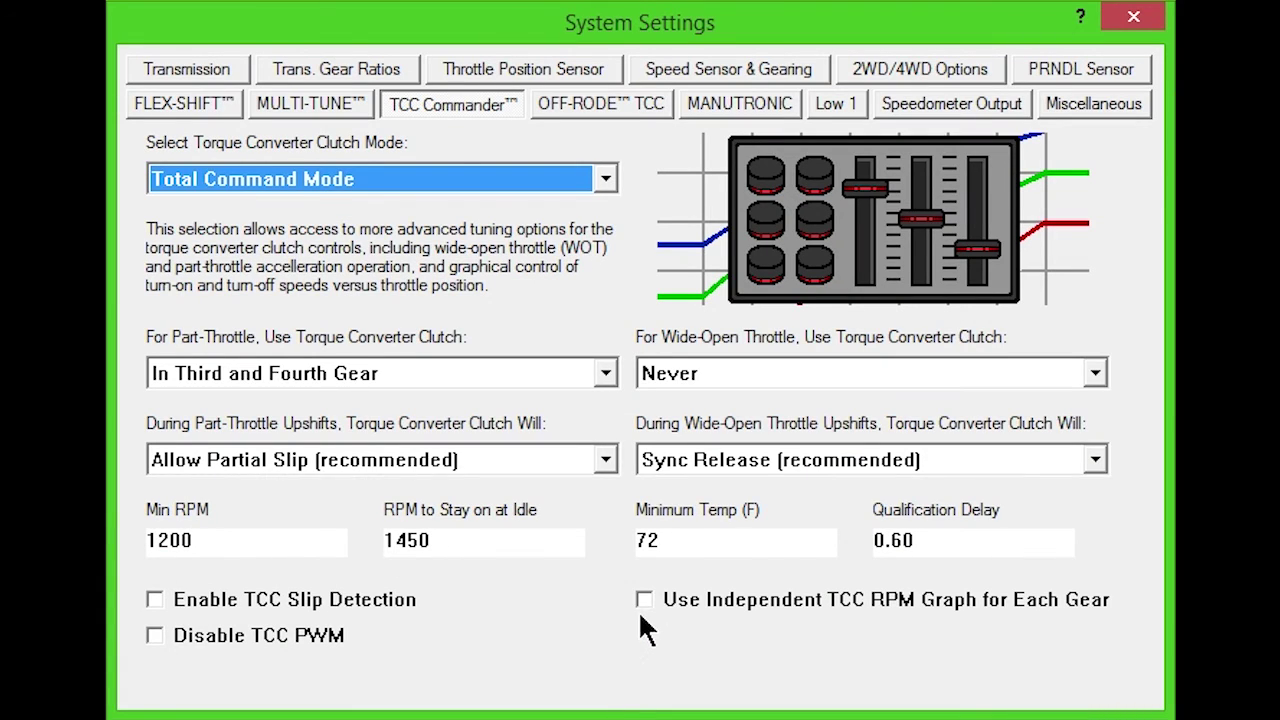
Enable per-gear TCC RPM graphs; raise 20% and fourth-gear 30%, lower first-gear 50%, third-gear 70% to 2850.
click(642, 600)
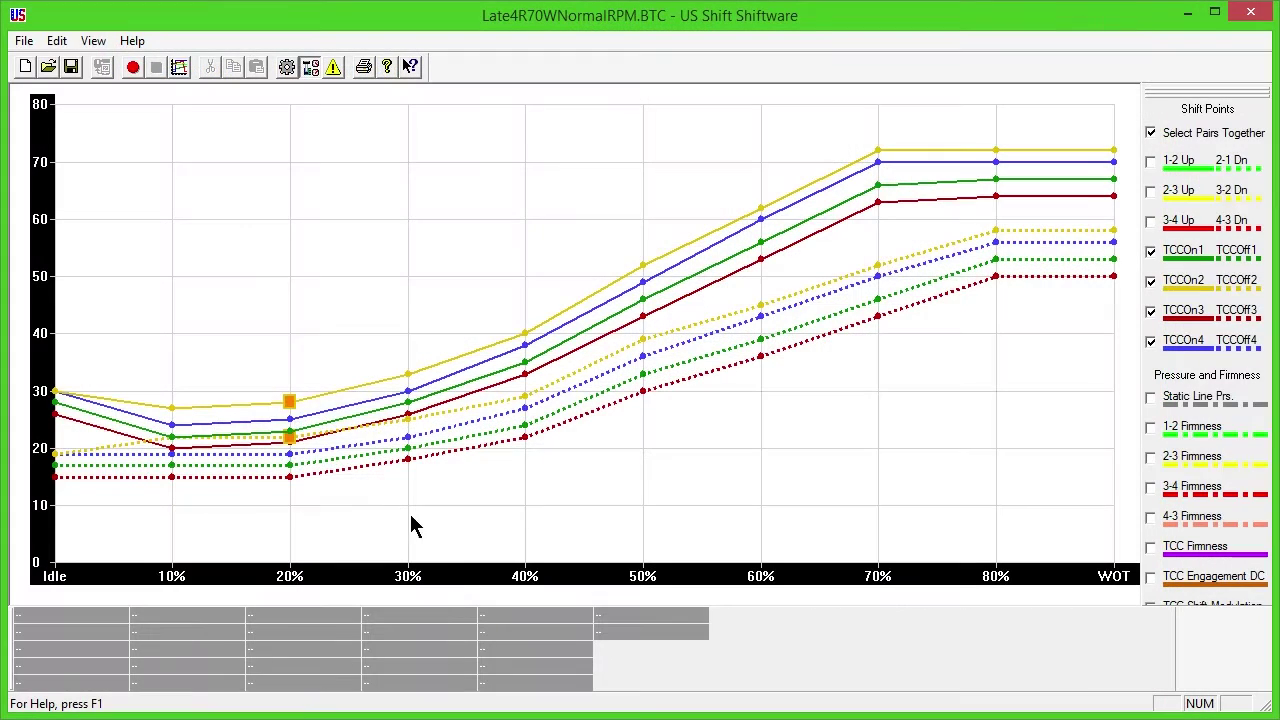
drag(289, 405, 289, 390)
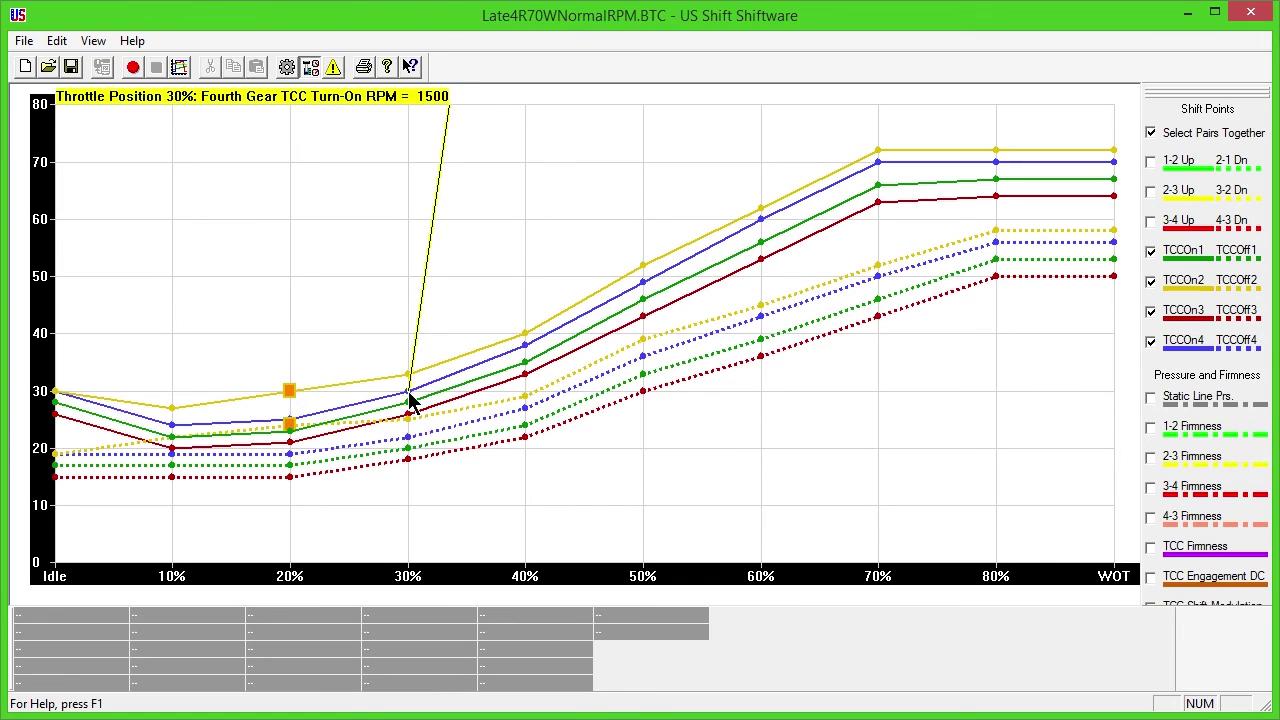
drag(407, 392, 407, 339)
drag(641, 301, 644, 328)
drag(873, 213, 877, 240)
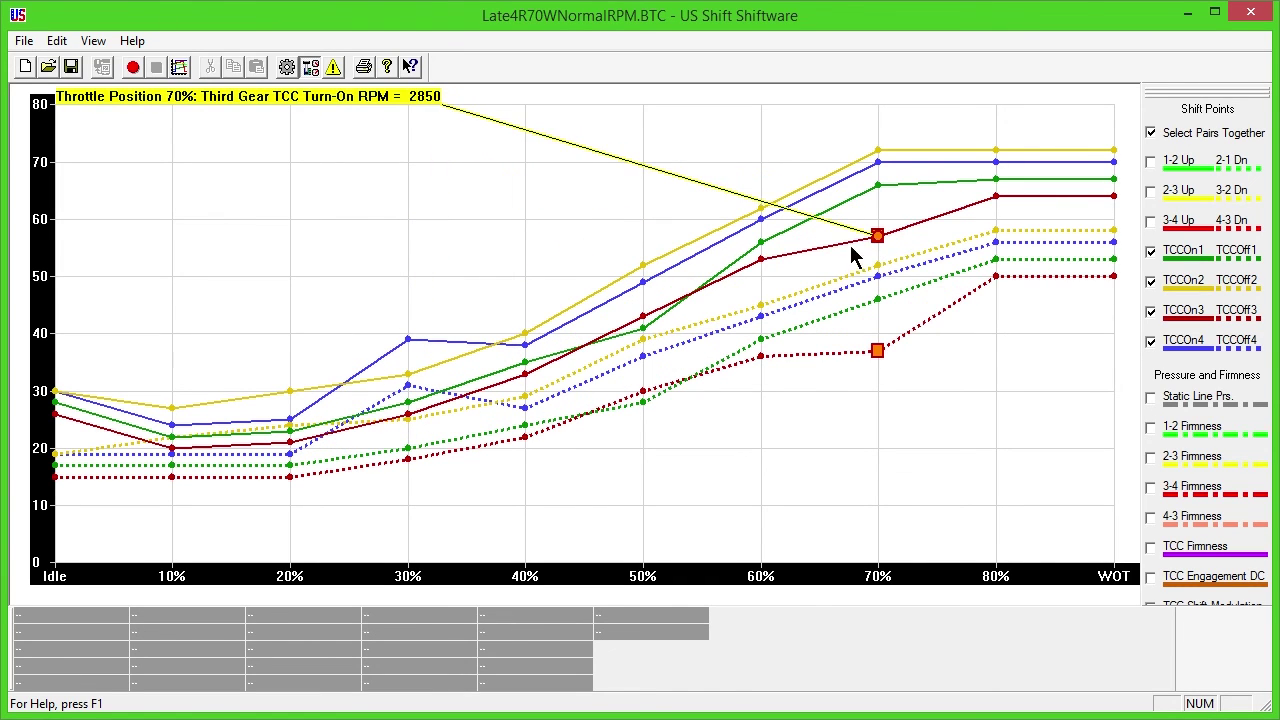